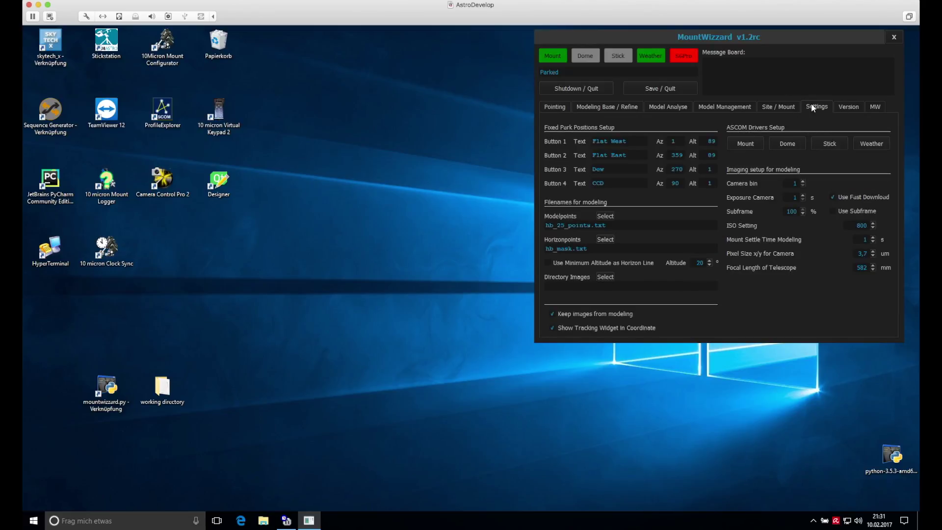
Open the 10Micron GM driver's properties from the Mount entry in the Telescope Chooser.
{"action": "left_click", "coordinate": [744, 144]}
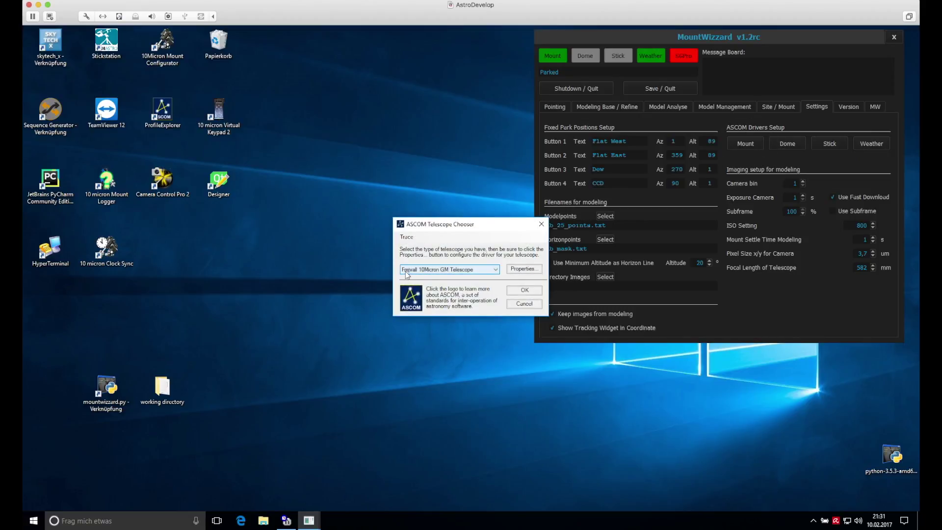
{"action": "left_click", "coordinate": [521, 293]}
{"action": "left_click", "coordinate": [747, 144]}
{"action": "left_click", "coordinate": [532, 270]}
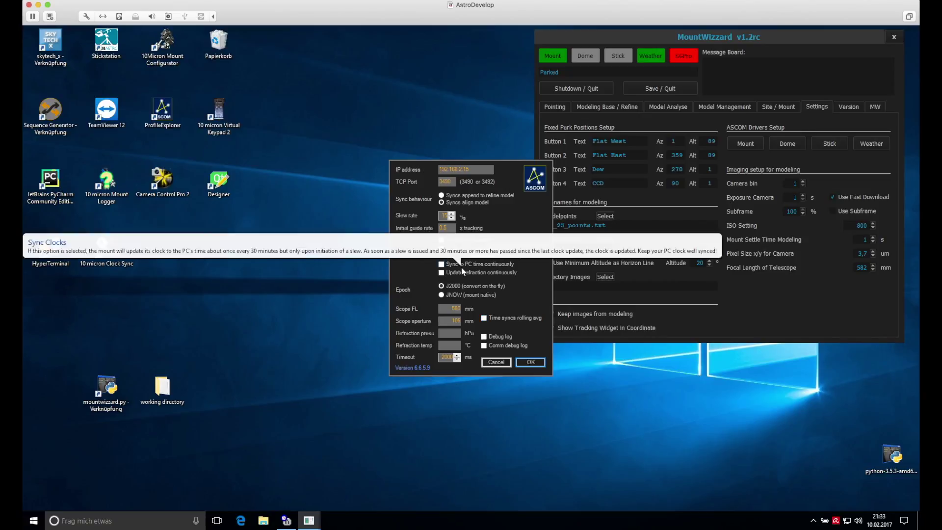
Accept the 10Micron driver settings and cancel the Dome chooser, leaving the dome unset.
{"action": "left_click", "coordinate": [531, 362]}
{"action": "key", "text": "Return"}
{"action": "left_click", "coordinate": [787, 143]}
{"action": "left_click", "coordinate": [490, 270]}
{"action": "left_click", "coordinate": [478, 244]}
{"action": "left_click", "coordinate": [524, 303]}
Choose Blue Astro Stickstation as the Stick driver and accept its properties.
{"action": "left_click", "coordinate": [830, 145]}
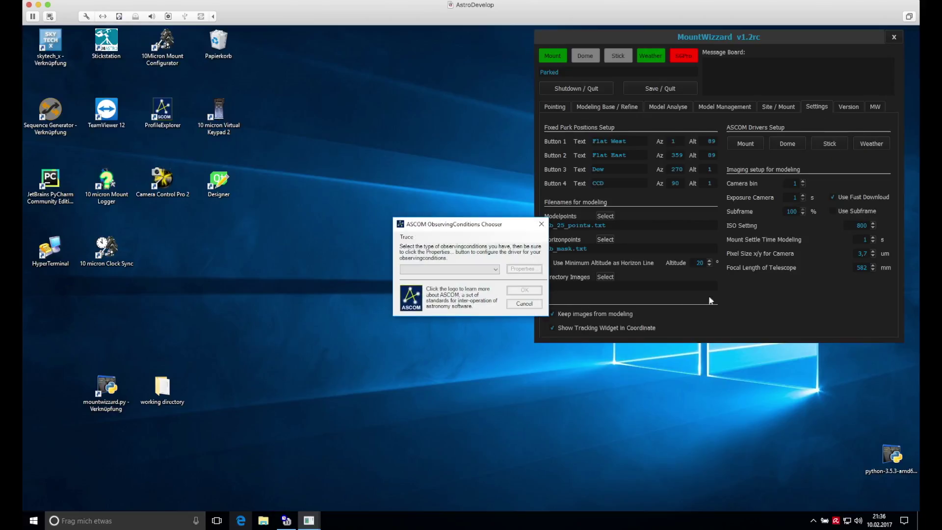
{"action": "left_click", "coordinate": [495, 269]}
{"action": "left_click", "coordinate": [441, 290]}
{"action": "left_click", "coordinate": [524, 269]}
{"action": "left_click", "coordinate": [528, 283]}
{"action": "left_click", "coordinate": [524, 290]}
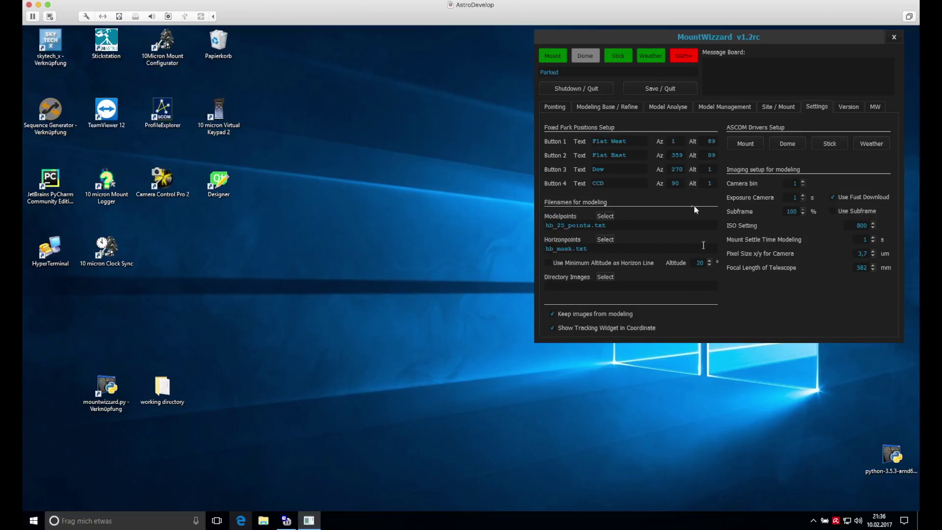
Review the OpenWeatherMap setup, including its API key tab, and accept the weather settings.
{"action": "left_click", "coordinate": [852, 144]}
{"action": "left_click", "coordinate": [497, 302]}
{"action": "left_click_drag", "start_coordinate": [491, 183], "coordinate": [398, 155]}
{"action": "left_click", "coordinate": [306, 167]}
{"action": "left_click", "coordinate": [463, 303]}
Launch Sequence Generator Pro from the desktop and minimize it.
{"action": "left_click_drag", "start_coordinate": [717, 39], "coordinate": [731, 36]}
{"action": "double_click", "coordinate": [47, 115]}
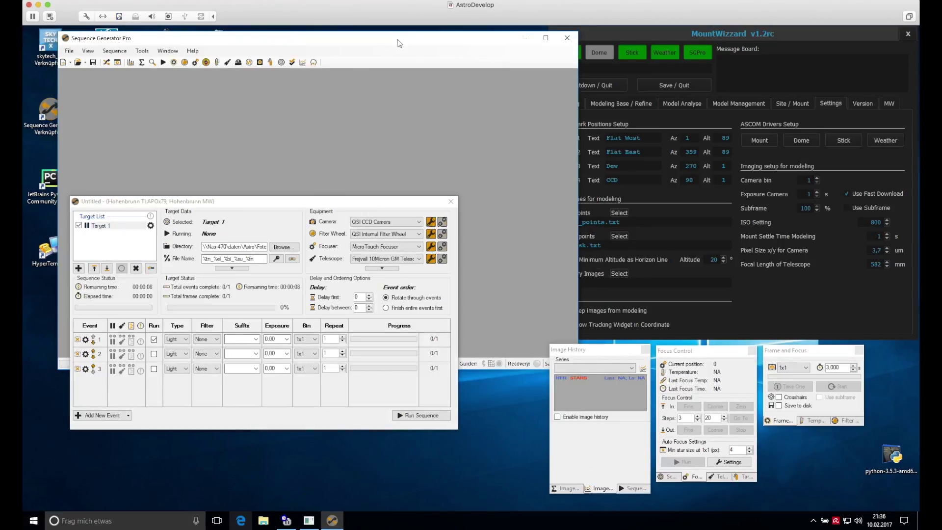
{"action": "left_click_drag", "start_coordinate": [399, 43], "coordinate": [366, 41]}
{"action": "left_click", "coordinate": [498, 39]}
Set MountWizzard's image directory to the images folder.
{"action": "left_click", "coordinate": [619, 275]}
{"action": "left_click", "coordinate": [571, 111]}
{"action": "left_click", "coordinate": [836, 348]}
Relaunch MountWizzard from the mountwizzard.py desktop shortcut and centre its window.
{"action": "left_click", "coordinate": [107, 384]}
{"action": "double_click", "coordinate": [108, 384]}
{"action": "left_click_drag", "start_coordinate": [667, 33], "coordinate": [541, 44]}
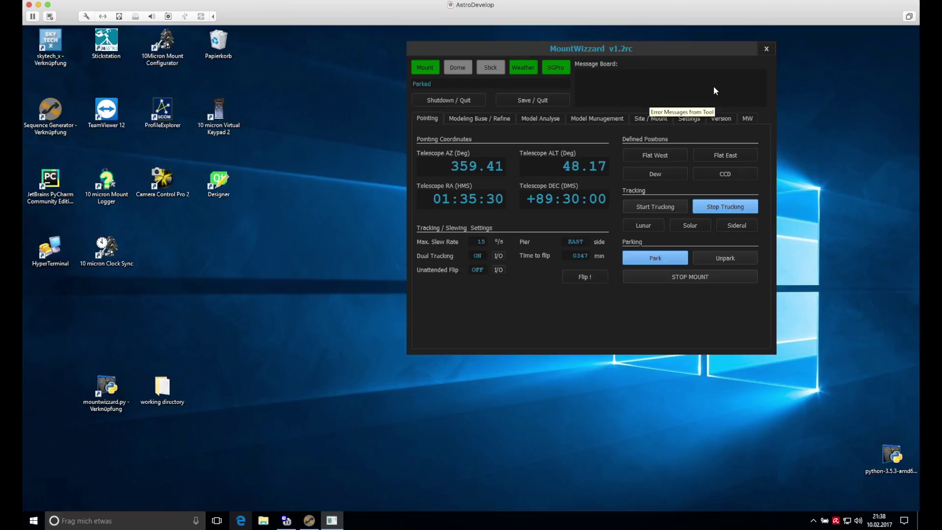
{"action": "double_click", "coordinate": [219, 112]}
{"action": "left_click_drag", "start_coordinate": [302, 41], "coordinate": [311, 93]}
{"action": "left_click", "coordinate": [318, 301]}
{"action": "left_click", "coordinate": [319, 300]}
{"action": "left_click", "coordinate": [359, 88]}
Switch to the Modeling Base / Refine page and drag the window to the upper right.
{"action": "left_click", "coordinate": [475, 121]}
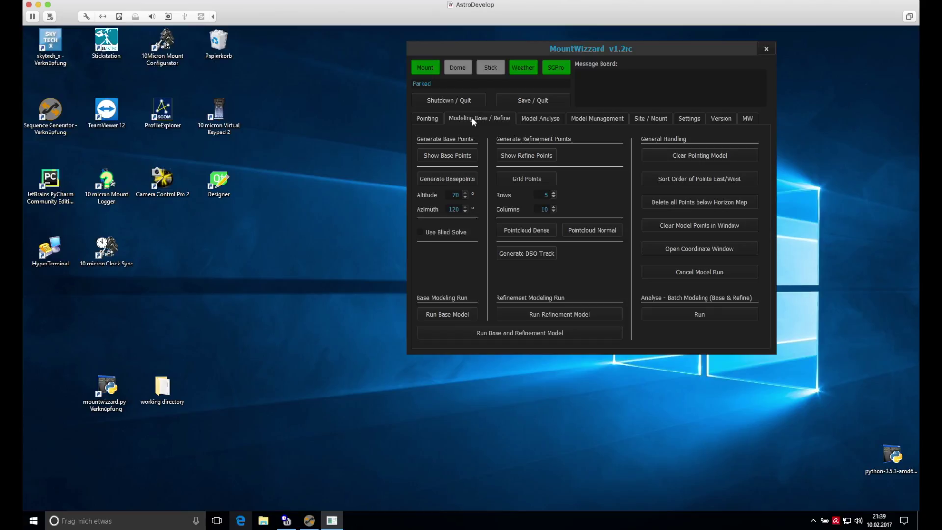
{"action": "left_click_drag", "start_coordinate": [555, 51], "coordinate": [693, 39]}
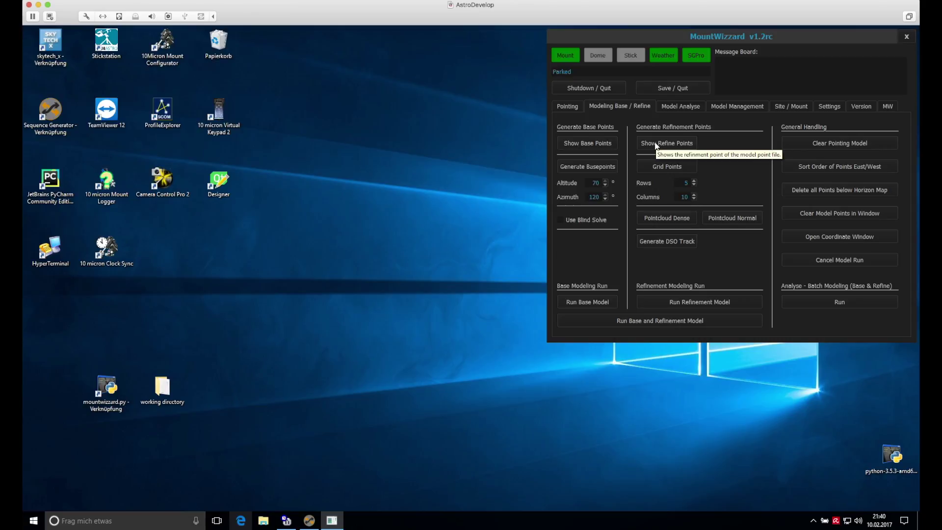
Open the coordinate window at the upper left and show base and refine points on it.
{"action": "left_click", "coordinate": [833, 237]}
{"action": "left_click_drag", "start_coordinate": [539, 119], "coordinate": [428, 35]}
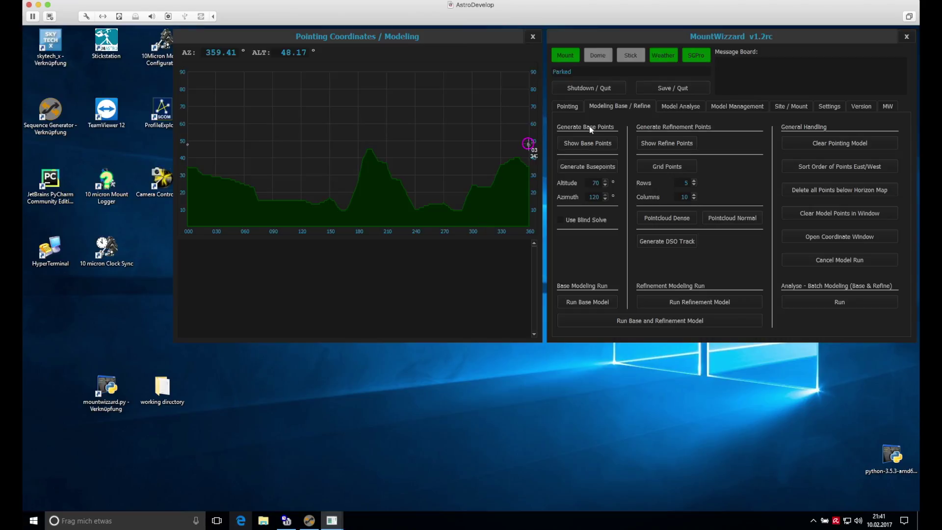
{"action": "left_click", "coordinate": [581, 142]}
{"action": "left_click", "coordinate": [676, 142]}
Set the mount's ASCOM driver to Telescope Simulator for .NET.
{"action": "left_click", "coordinate": [825, 105]}
{"action": "left_click", "coordinate": [761, 142]}
{"action": "left_click", "coordinate": [496, 269]}
{"action": "left_click", "coordinate": [454, 321]}
{"action": "left_click", "coordinate": [528, 290]}
In Sequence Generator Pro, select and connect the Simulator camera, then minimize it.
{"action": "left_click", "coordinate": [309, 520]}
{"action": "left_click", "coordinate": [418, 222]}
{"action": "left_click", "coordinate": [365, 273]}
{"action": "left_click", "coordinate": [442, 222]}
{"action": "left_click", "coordinate": [492, 36]}
Clear the chart's model points and uncheck the tracking widget and image keeping options.
{"action": "left_click", "coordinate": [601, 104]}
{"action": "left_click", "coordinate": [829, 213]}
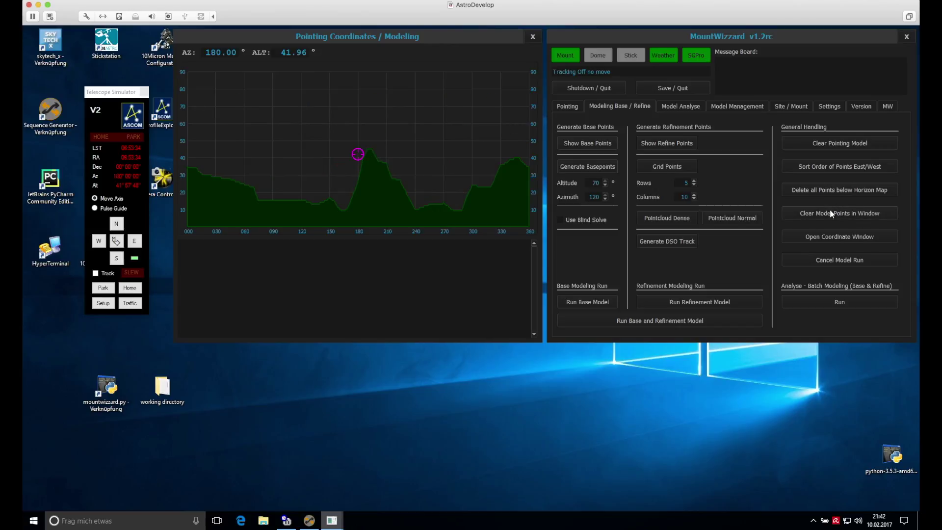
{"action": "left_click", "coordinate": [837, 105]}
{"action": "left_click", "coordinate": [565, 327]}
{"action": "left_click", "coordinate": [565, 313]}
Show base points, set the base azimuth to 45, and regenerate the base points.
{"action": "left_click", "coordinate": [610, 105]}
{"action": "left_click", "coordinate": [575, 146]}
{"action": "double_click", "coordinate": [594, 183]}
{"action": "type", "text": "45"}
{"action": "left_click", "coordinate": [596, 168]}
Start the base model run over the three base points at altitude 40°.
{"action": "left_click", "coordinate": [585, 301]}
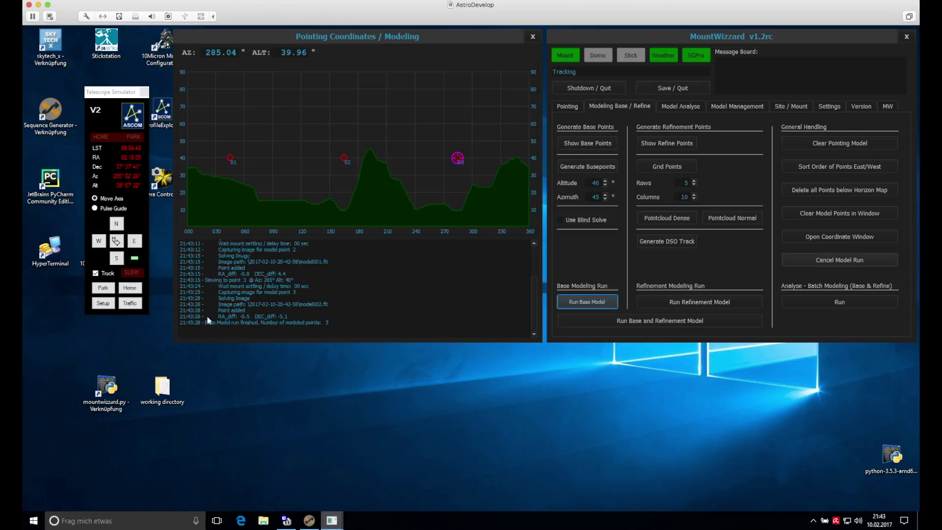
Clear the chart, show refine points, and generate a 5-row by 10-column refinement grid.
{"action": "left_click", "coordinate": [847, 212]}
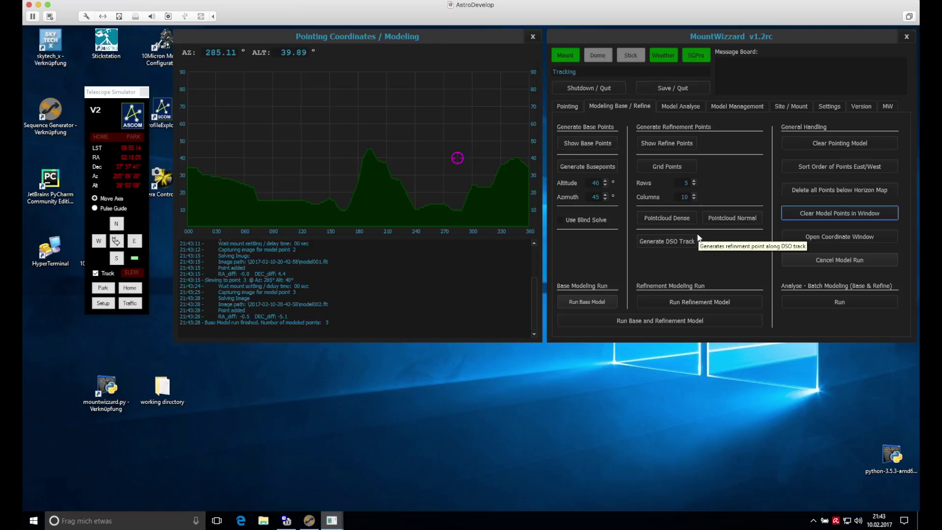
{"action": "left_click", "coordinate": [670, 143]}
{"action": "left_click", "coordinate": [668, 169]}
Generate a normal refinement point cloud, then replace it with a dense point cloud.
{"action": "left_click", "coordinate": [731, 219]}
{"action": "left_click", "coordinate": [661, 220]}
Delete refinement points below the horizon map, redisplay them, and sort them in east/west order.
{"action": "left_click", "coordinate": [836, 188]}
{"action": "left_click", "coordinate": [667, 145]}
{"action": "left_click", "coordinate": [822, 167]}
Start the refinement modeling run on the sorted, dense refinement points.
{"action": "left_click", "coordinate": [660, 296]}
Close the coordinate chart and open the model analysis window, moved to the upper left.
{"action": "left_click", "coordinate": [529, 34]}
{"action": "left_click", "coordinate": [675, 105]}
{"action": "left_click", "coordinate": [835, 180]}
{"action": "left_click_drag", "start_coordinate": [599, 120], "coordinate": [488, 39]}
Plot Dec error over altitude, then model points and model errors as polar charts.
{"action": "left_click", "coordinate": [337, 61]}
{"action": "left_click", "coordinate": [457, 61]}
{"action": "left_click", "coordinate": [466, 78]}
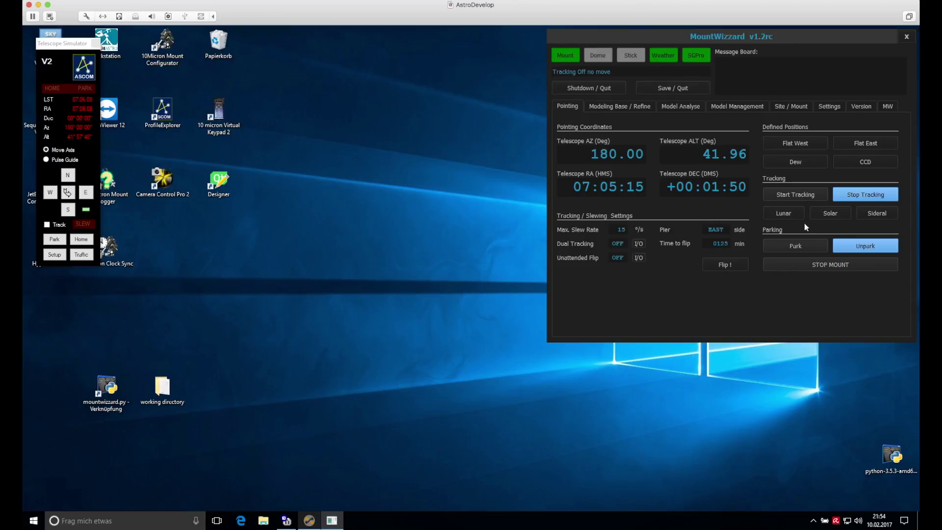
Show the Site / Mount tab with site coordinates, slewing limits, environment and refraction settings.
{"action": "left_click", "coordinate": [792, 104]}
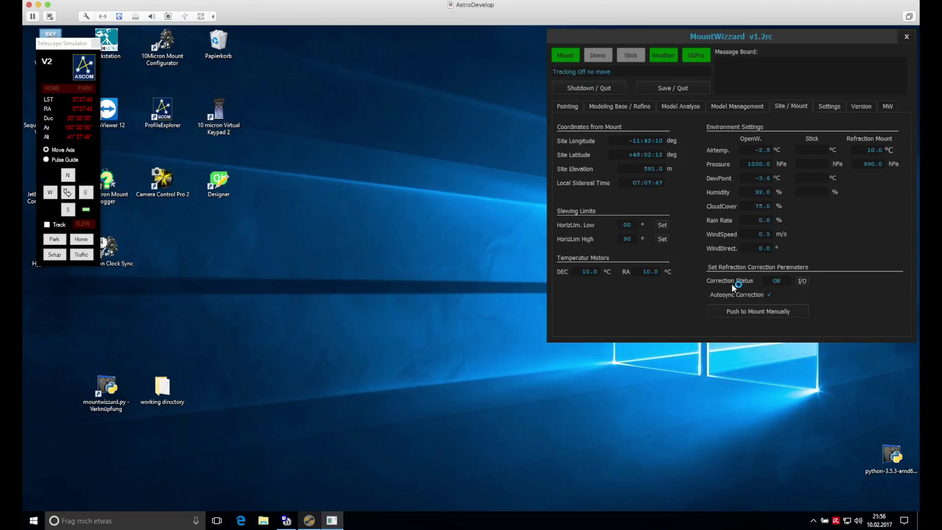
Select and confirm Blue Astro Stickstation as the ASCOM environment stick driver, then check its readings.
{"action": "left_click", "coordinate": [831, 107]}
{"action": "left_click", "coordinate": [843, 142]}
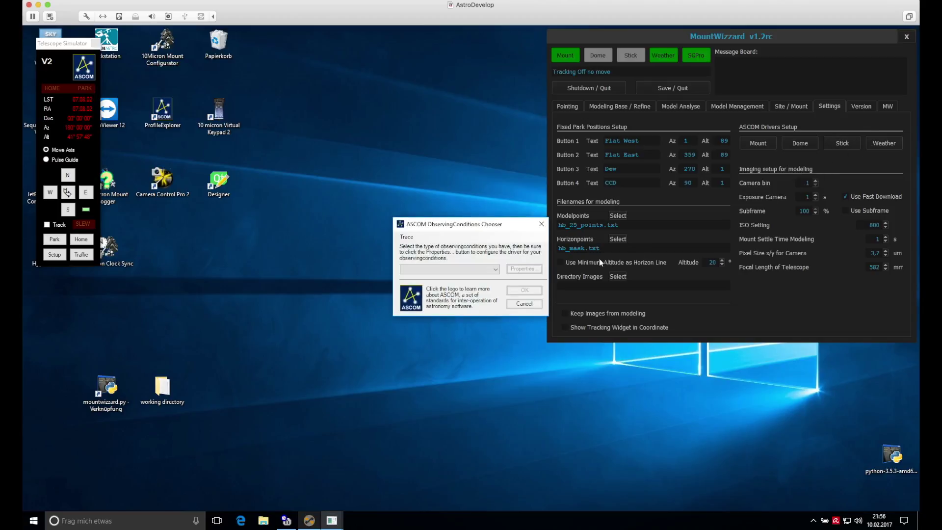
{"action": "left_click", "coordinate": [471, 270]}
{"action": "left_click", "coordinate": [436, 290]}
{"action": "left_click", "coordinate": [534, 270]}
{"action": "left_click", "coordinate": [355, 520]}
{"action": "left_click", "coordinate": [533, 283]}
{"action": "left_click", "coordinate": [529, 292]}
{"action": "left_click", "coordinate": [788, 107]}
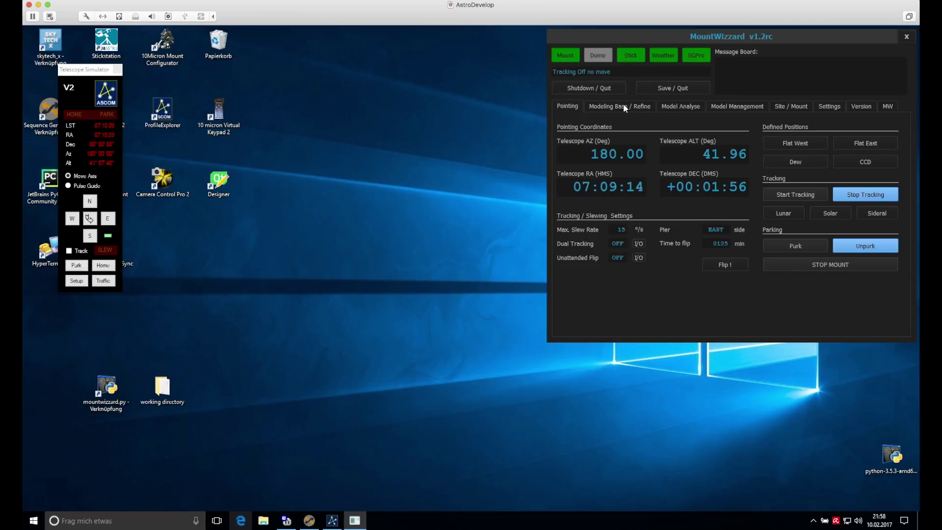
{"action": "left_click", "coordinate": [624, 106]}
Open the coordinates chart, slew north and west to about AZ 152, ALT 65, and enable the tracking widget.
{"action": "left_click", "coordinate": [834, 237]}
{"action": "left_click", "coordinate": [470, 38]}
{"action": "left_click", "coordinate": [89, 205]}
{"action": "left_click", "coordinate": [71, 219]}
{"action": "left_click", "coordinate": [72, 221]}
{"action": "left_click", "coordinate": [89, 205]}
{"action": "left_click", "coordinate": [830, 107]}
{"action": "left_click", "coordinate": [564, 328]}
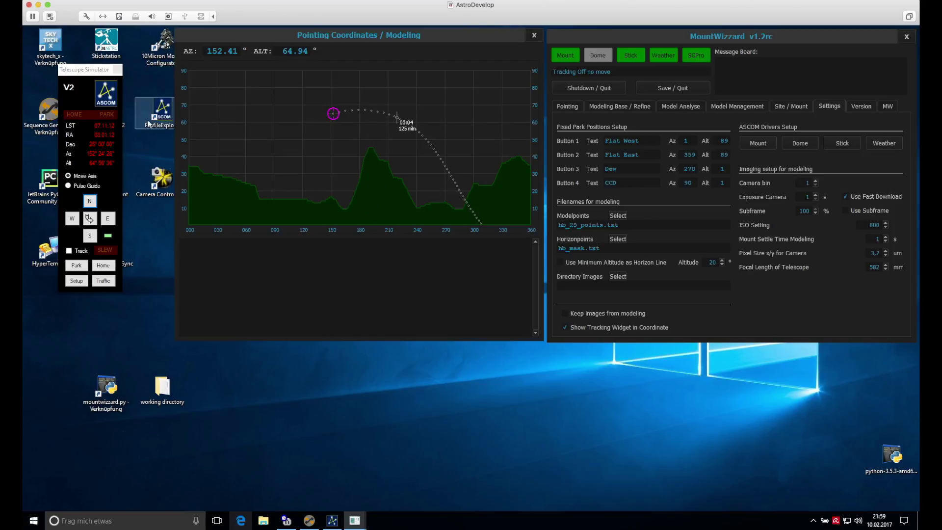
Switch to the Pointing tab showing east pier side and 125 minutes until flip.
{"action": "left_click", "coordinate": [568, 106]}
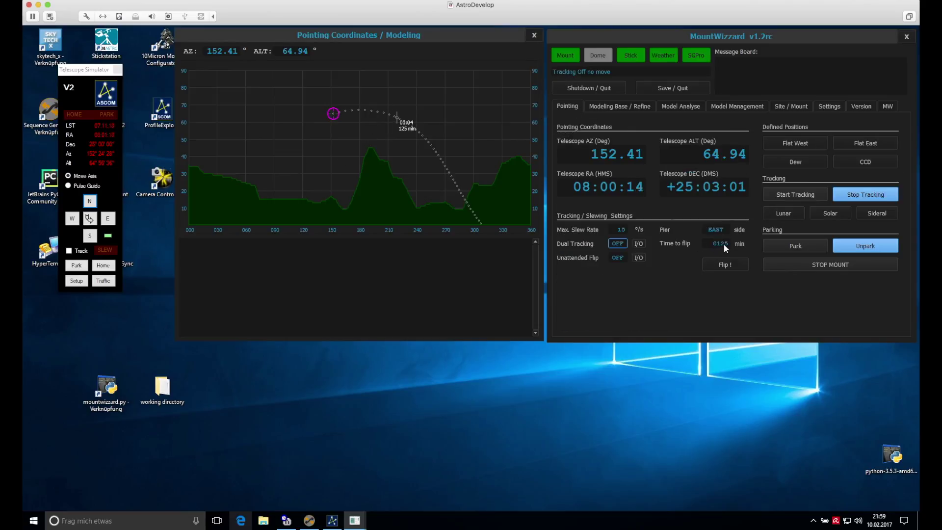
Generate a 20-point DSO track along the target's path from the Modeling Base / Refine page.
{"action": "left_click", "coordinate": [829, 106]}
{"action": "left_click", "coordinate": [634, 106]}
{"action": "left_click", "coordinate": [662, 244]}
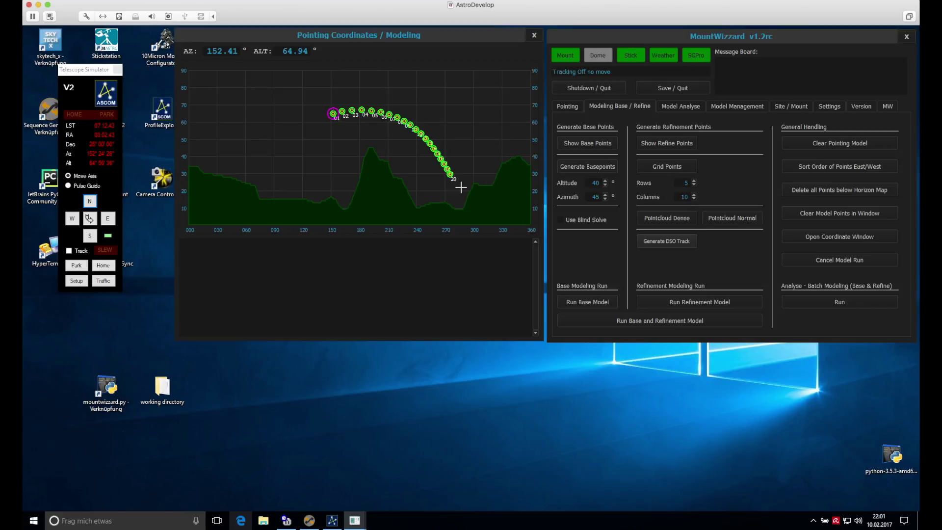